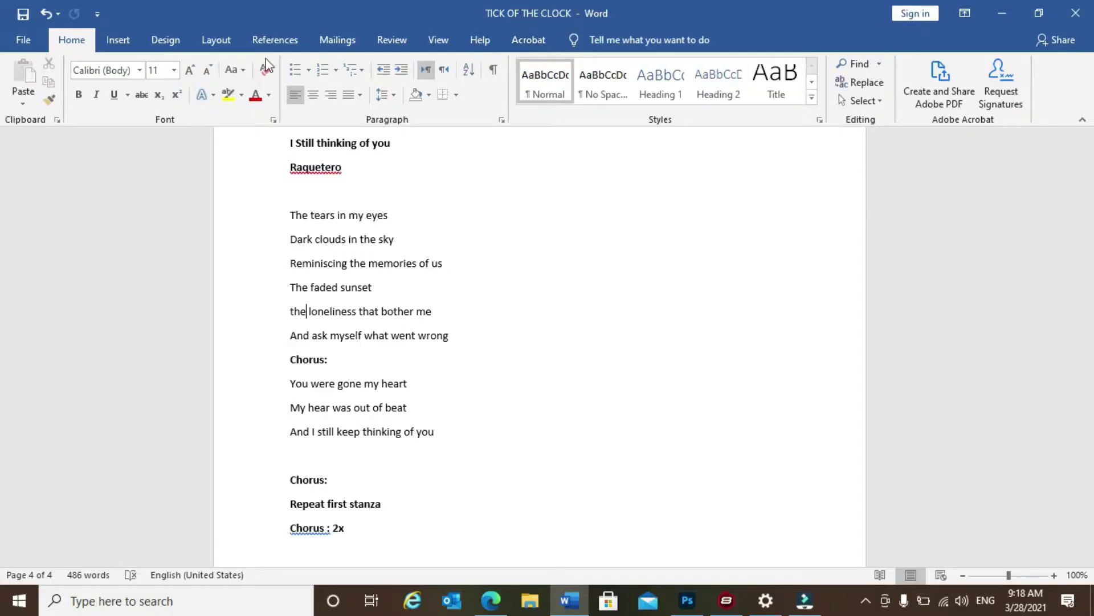
In Word Options > Save, change the AutoRecover interval from 10 to 1 minute and apply it
{"action": "left_click", "coordinate": [12, 43]}
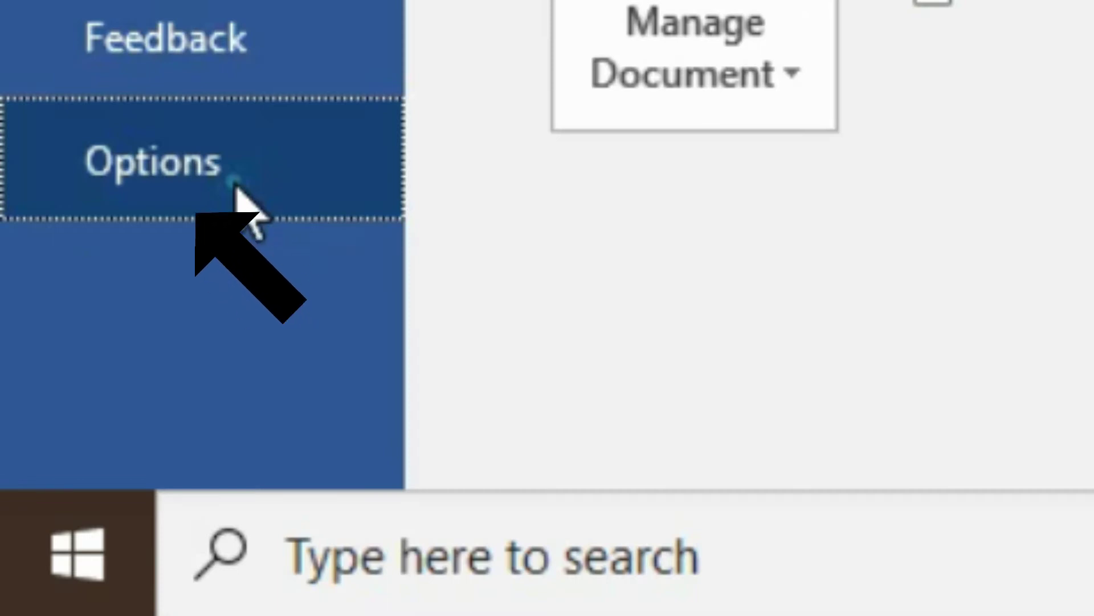
{"action": "left_click", "coordinate": [236, 184]}
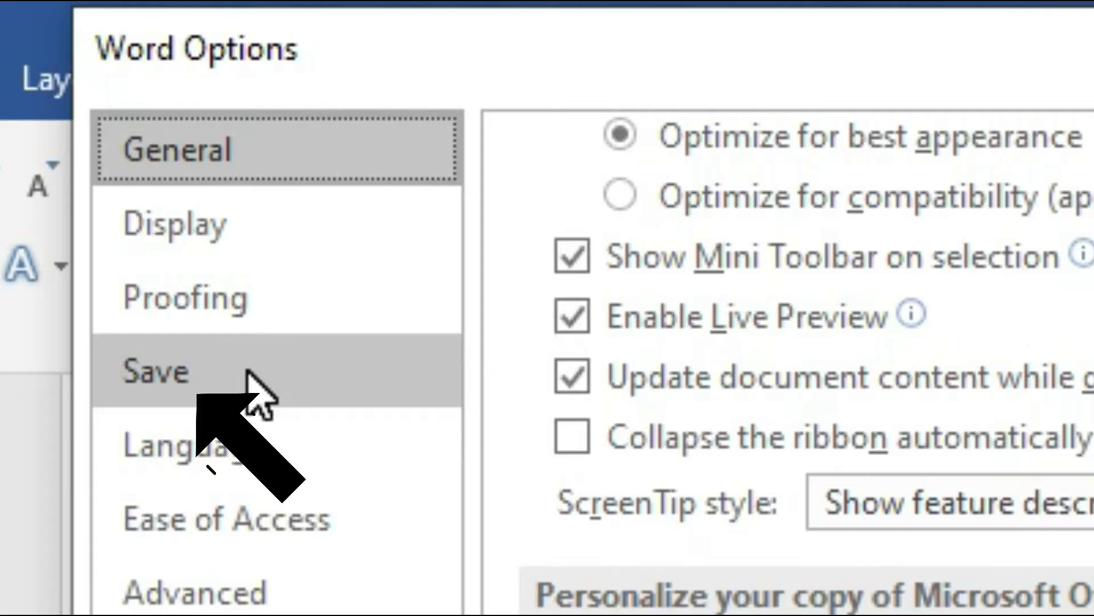
{"action": "left_click", "coordinate": [245, 370]}
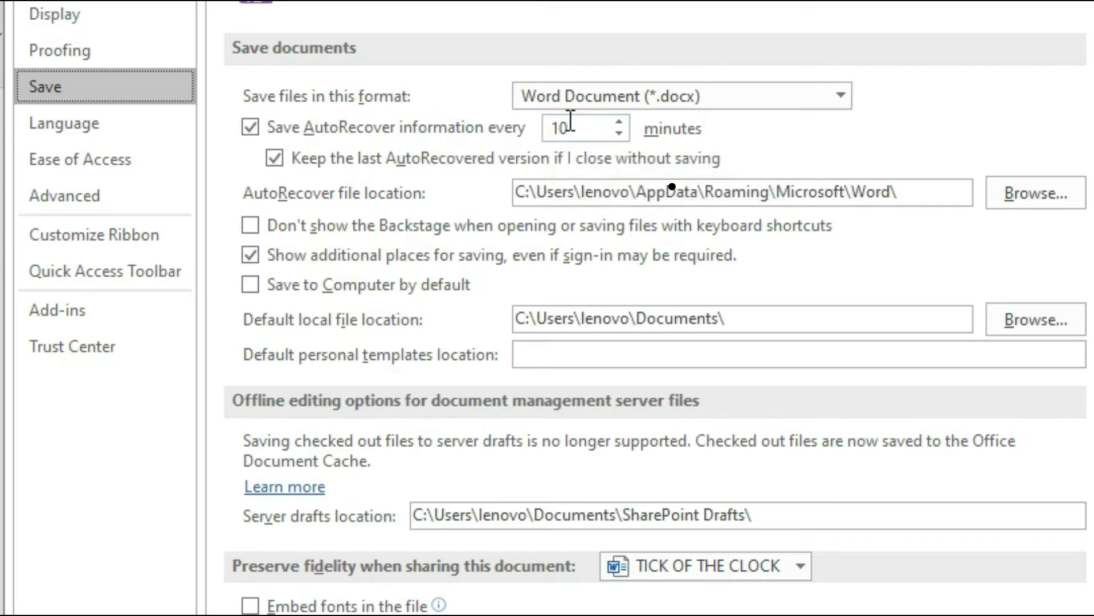
{"action": "left_click", "coordinate": [582, 133]}
{"action": "key", "text": "BackSpace"}
{"action": "key", "text": "BackSpace"}
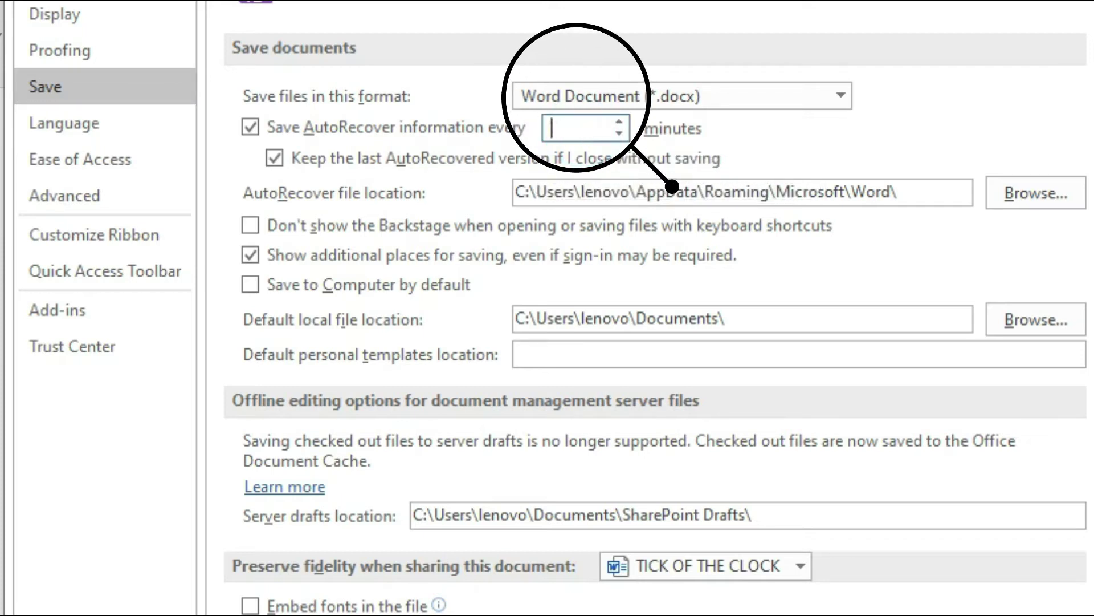
{"action": "type", "text": "1"}
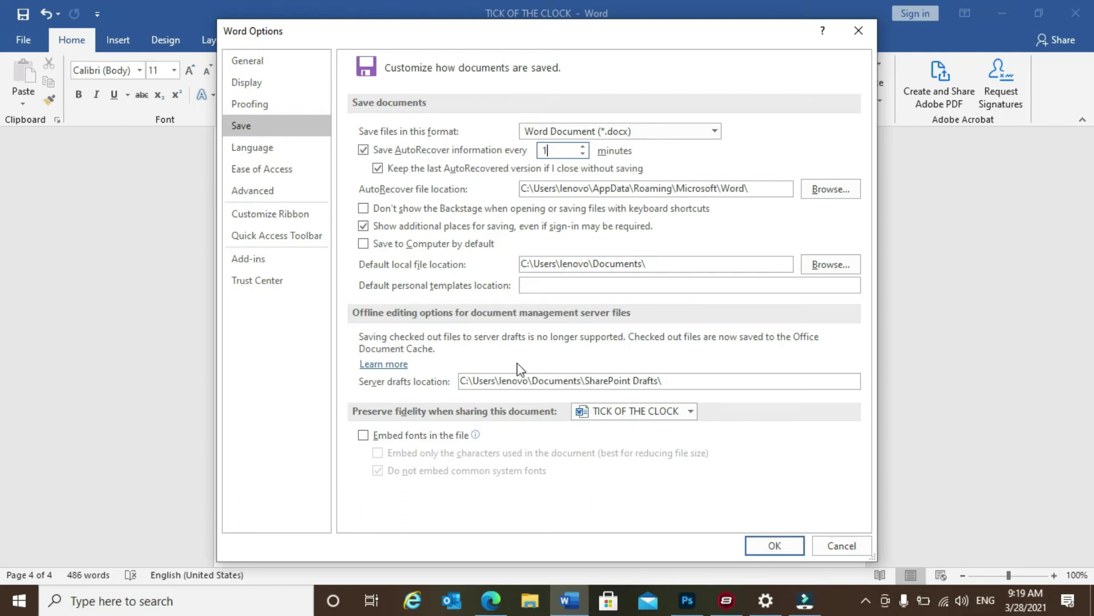
{"action": "left_click", "coordinate": [775, 547]}
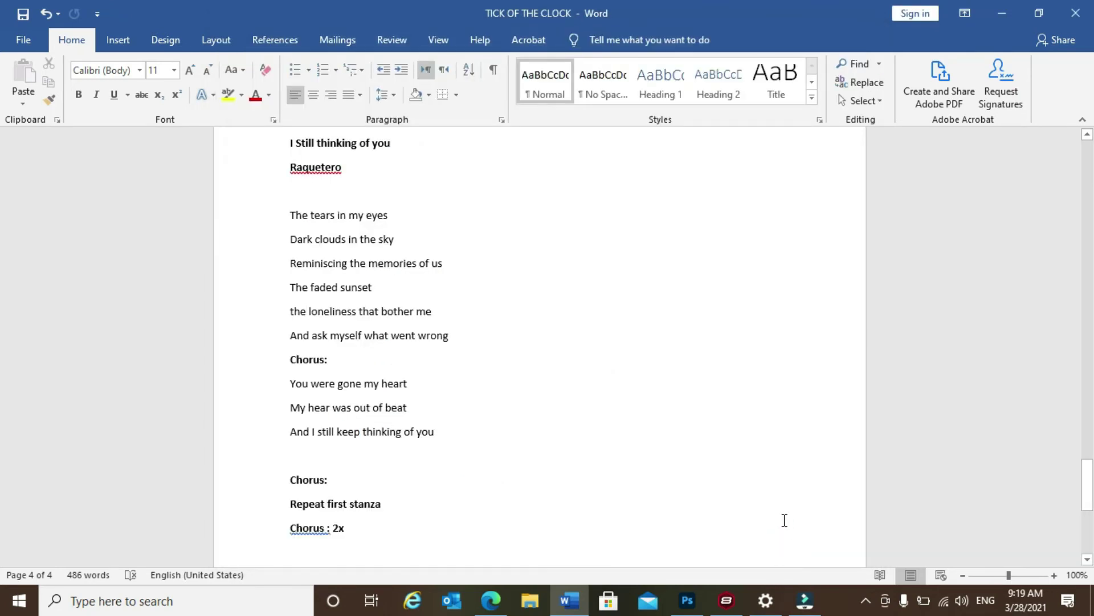
{"action": "left_click", "coordinate": [31, 35]}
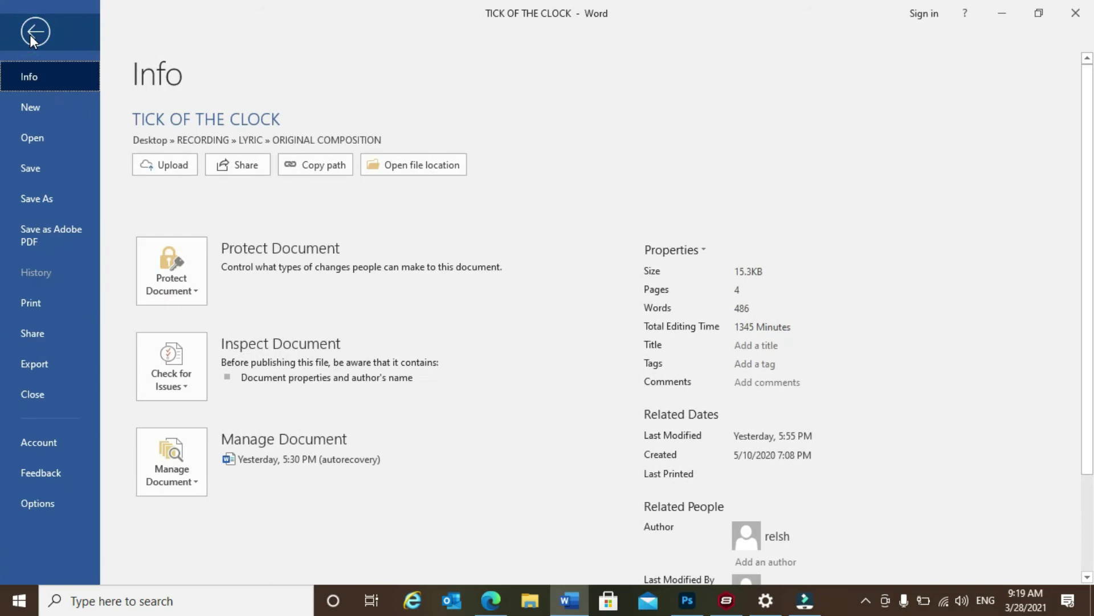
{"action": "left_click", "coordinate": [75, 502]}
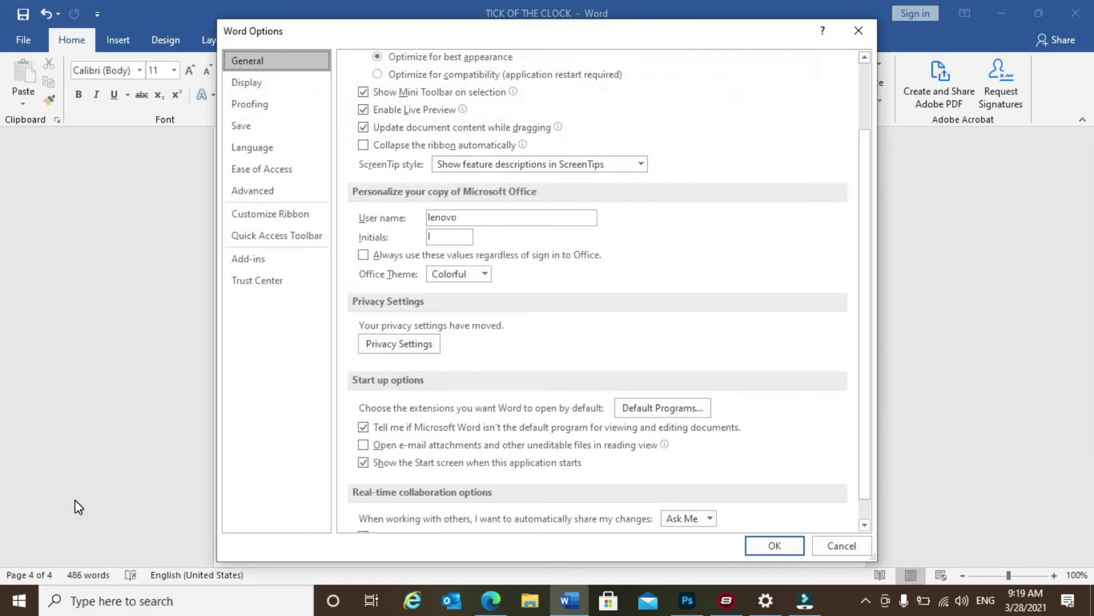
{"action": "left_click", "coordinate": [252, 127]}
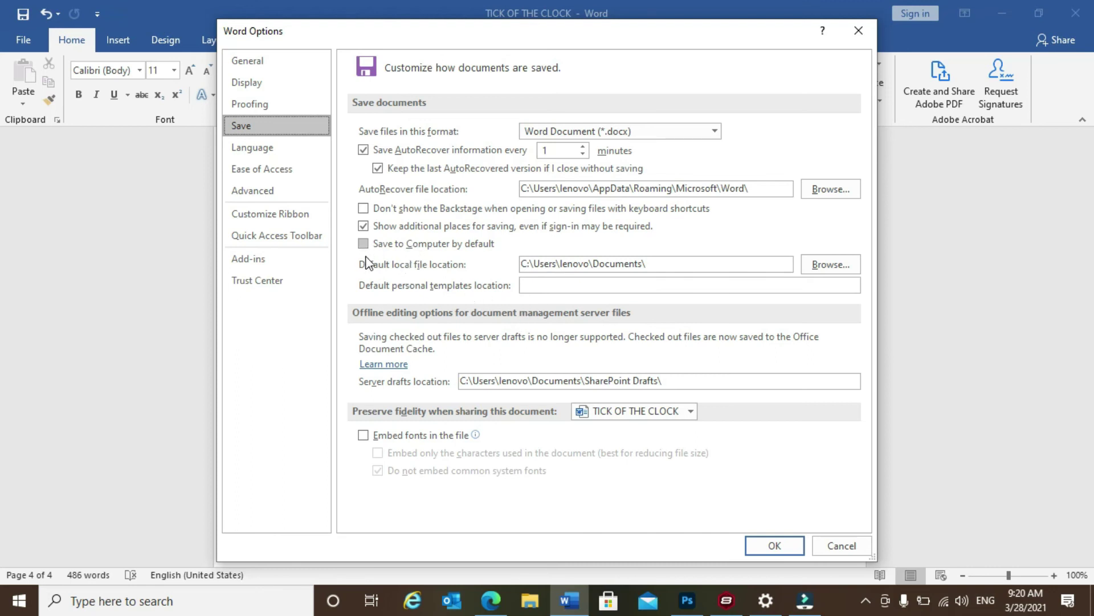
{"action": "left_click", "coordinate": [768, 549]}
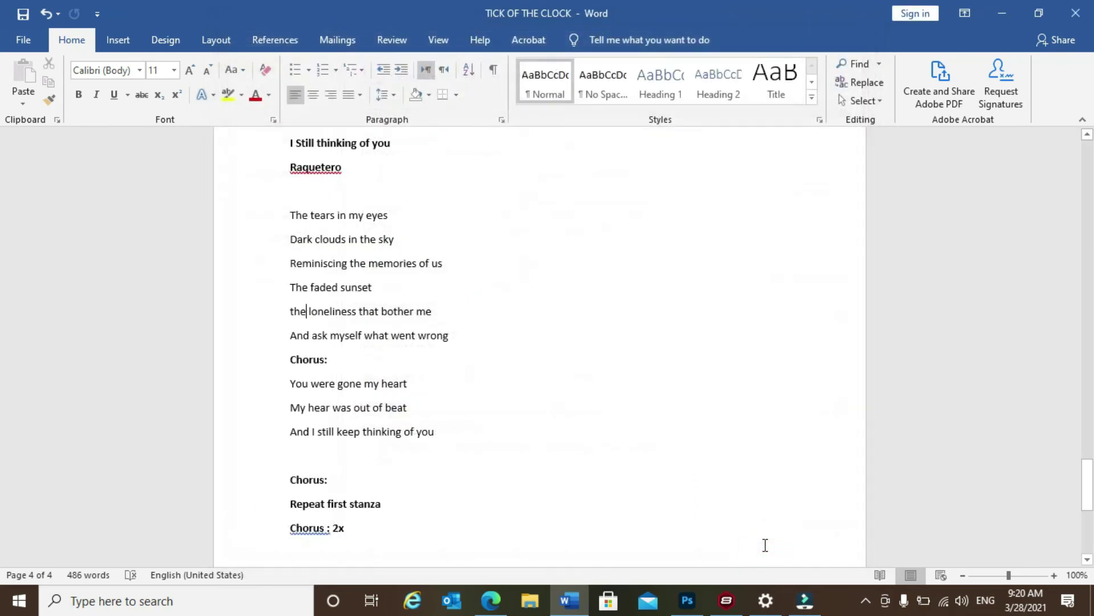